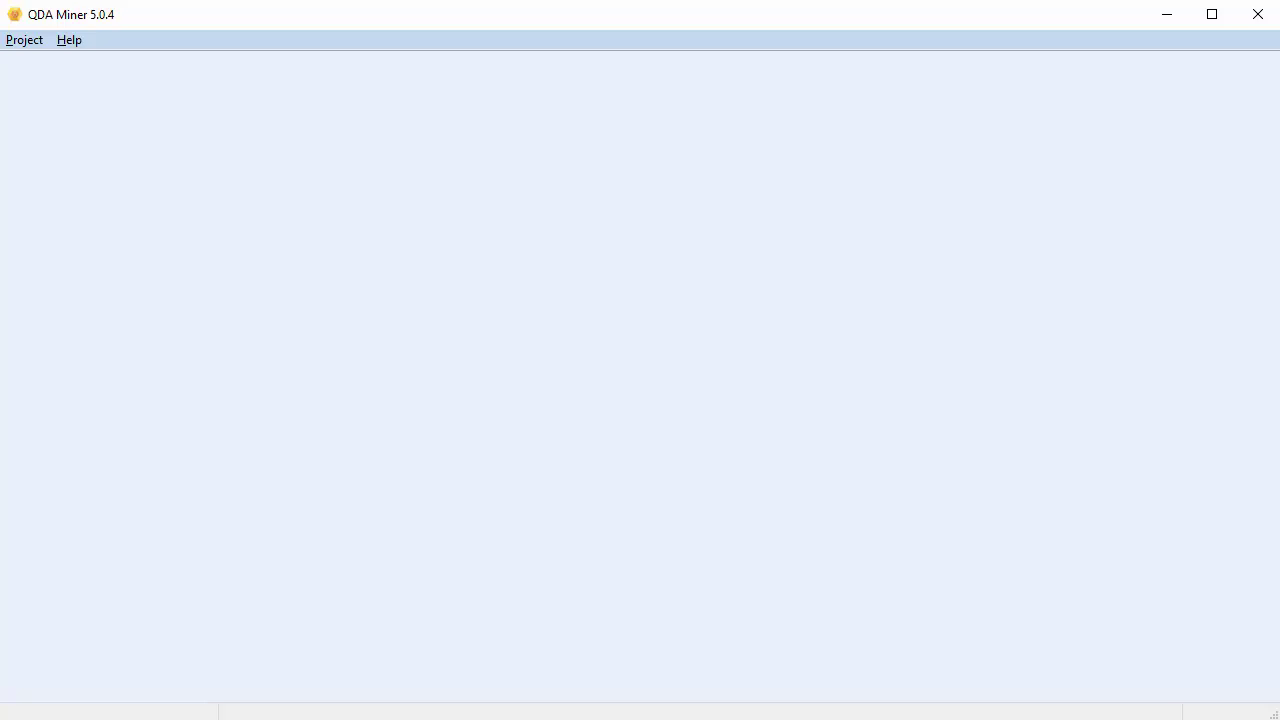
# - Start a new project from the Project menu's New command
pyautogui.click(24, 45)
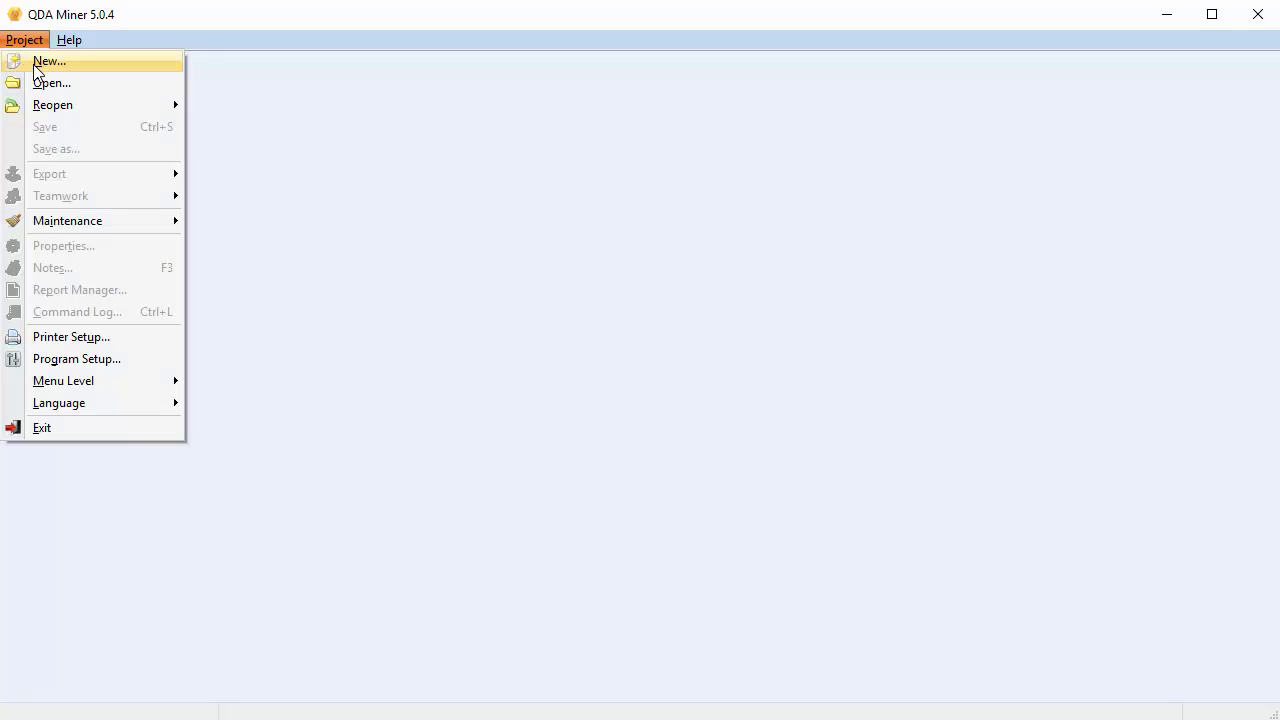
pyautogui.click(35, 66)
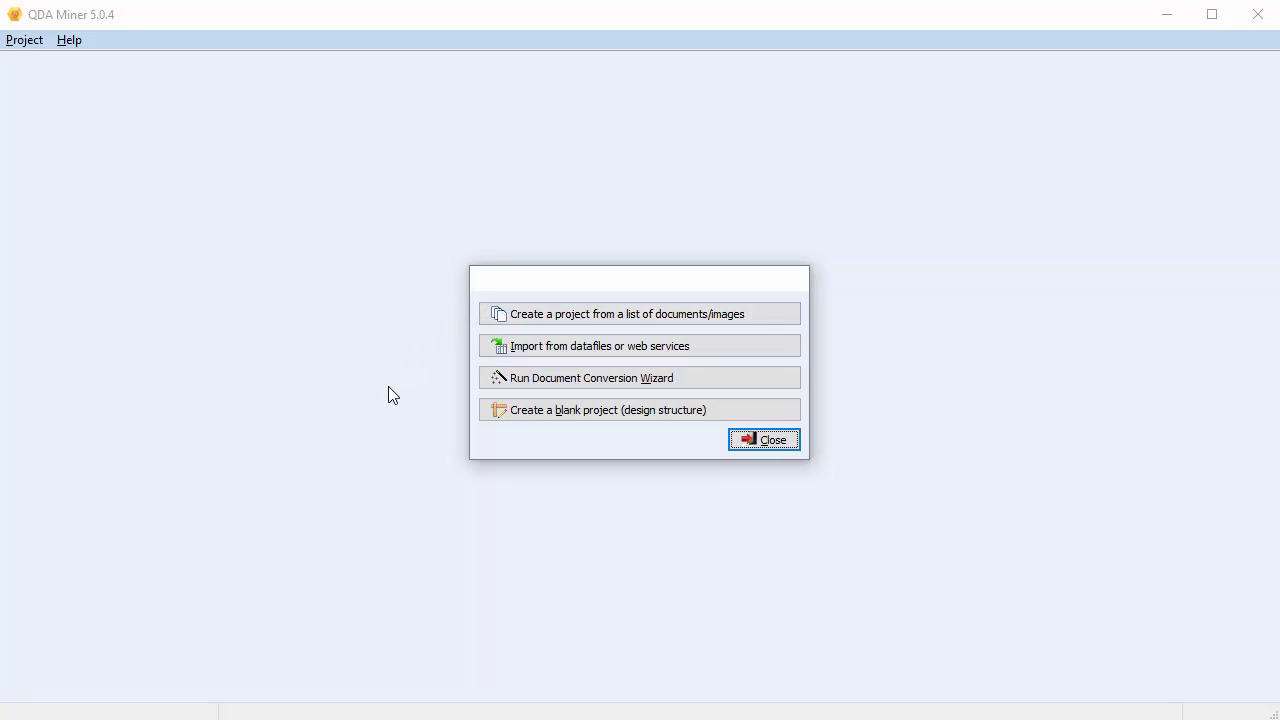
# - Choose to create a blank project and review the Data type choices without changing them
pyautogui.click(529, 412)
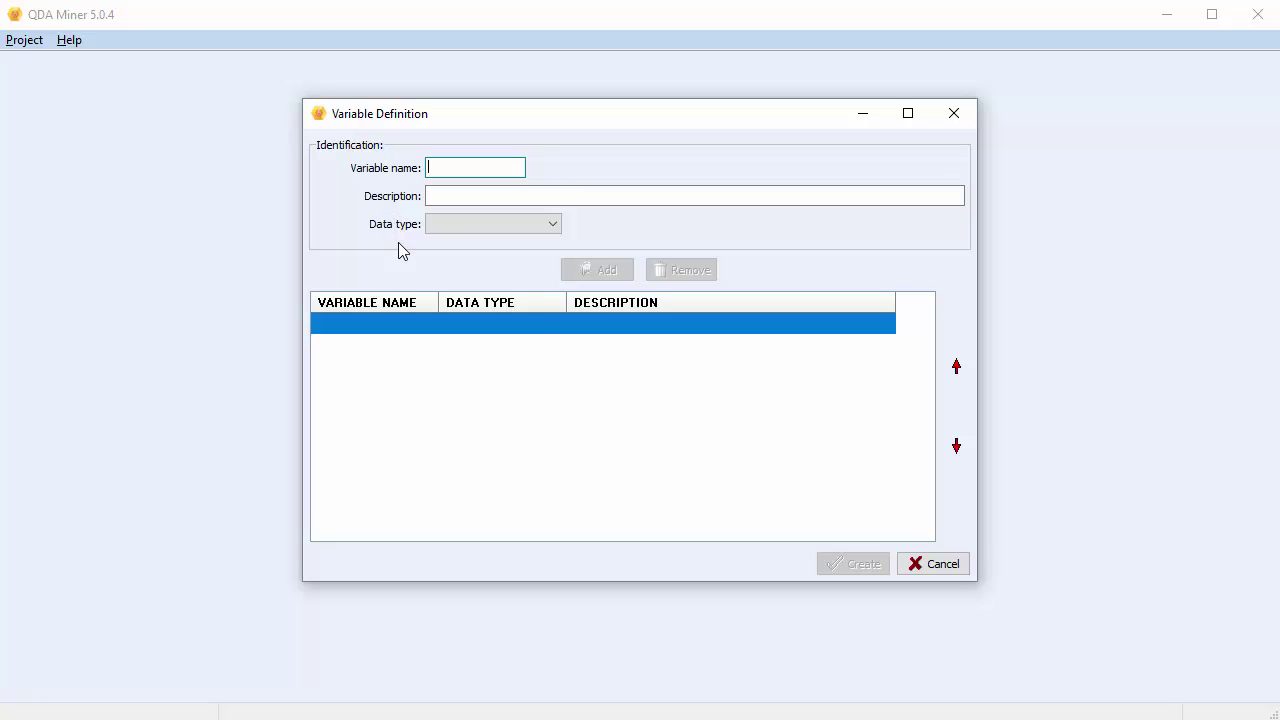
pyautogui.click(554, 229)
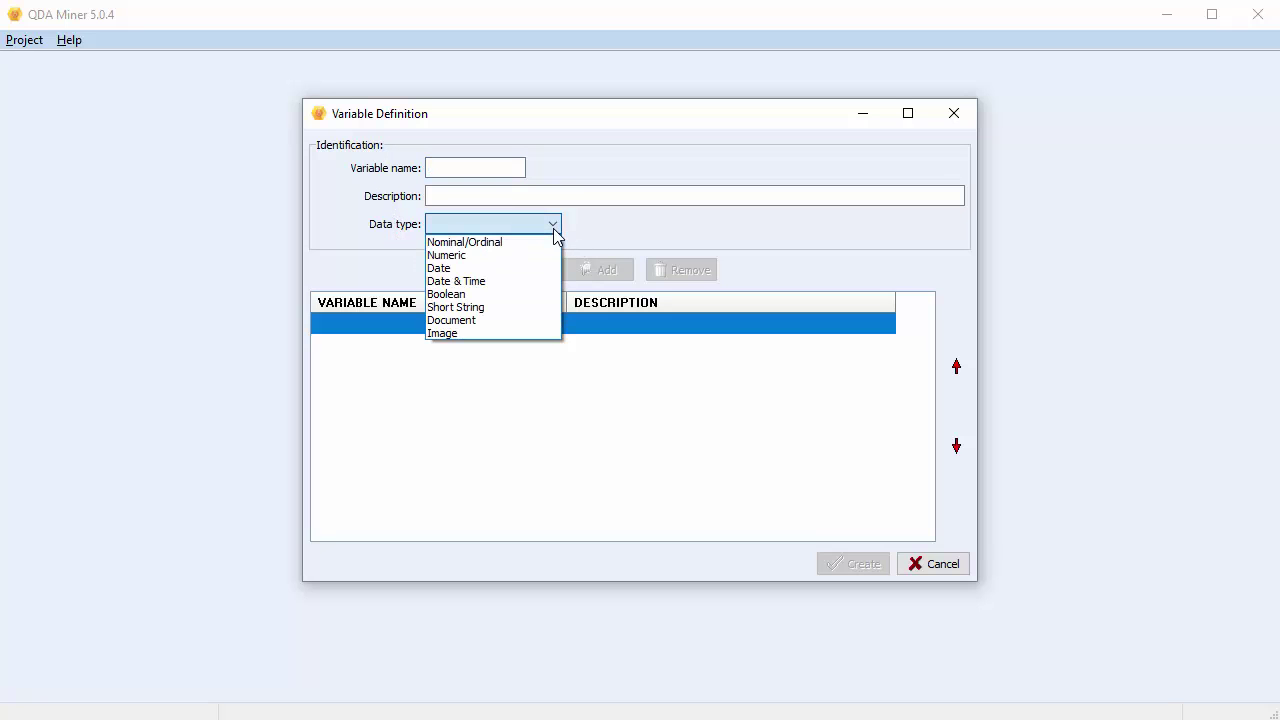
pyautogui.click(554, 229)
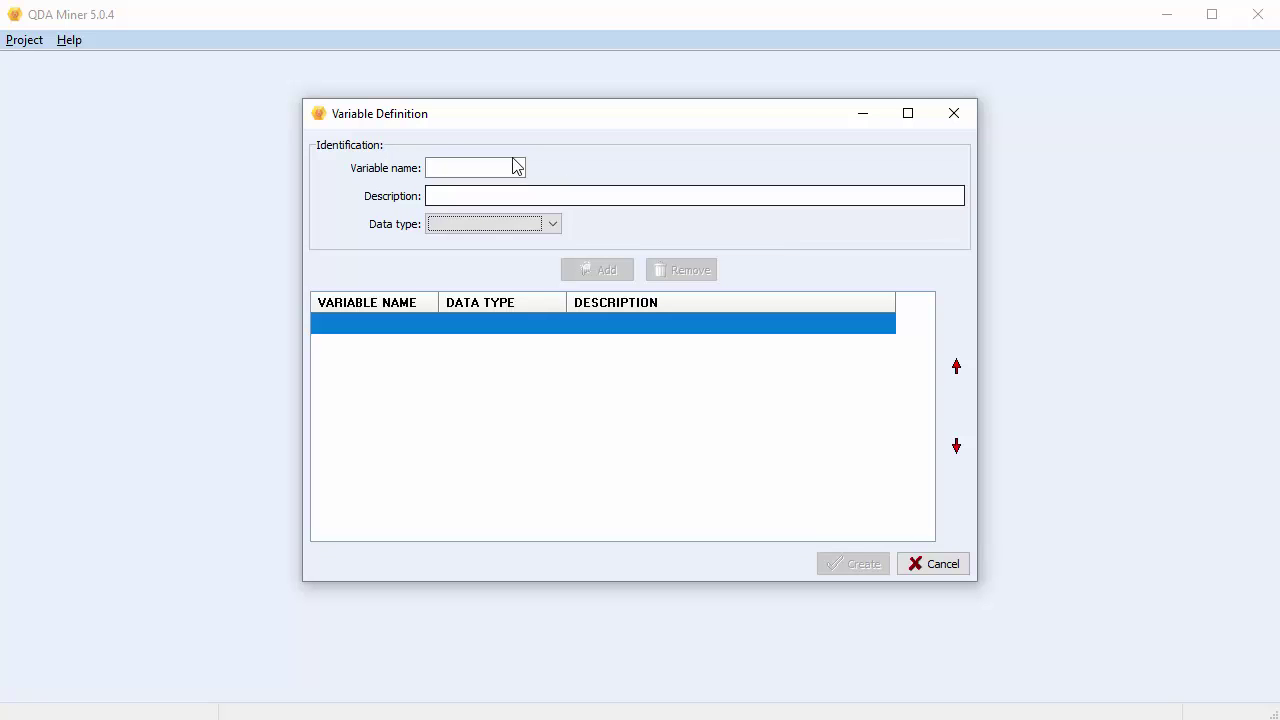
# - Add variable NAME, 'Name of Student', as a Short String of length 24
pyautogui.click(468, 167)
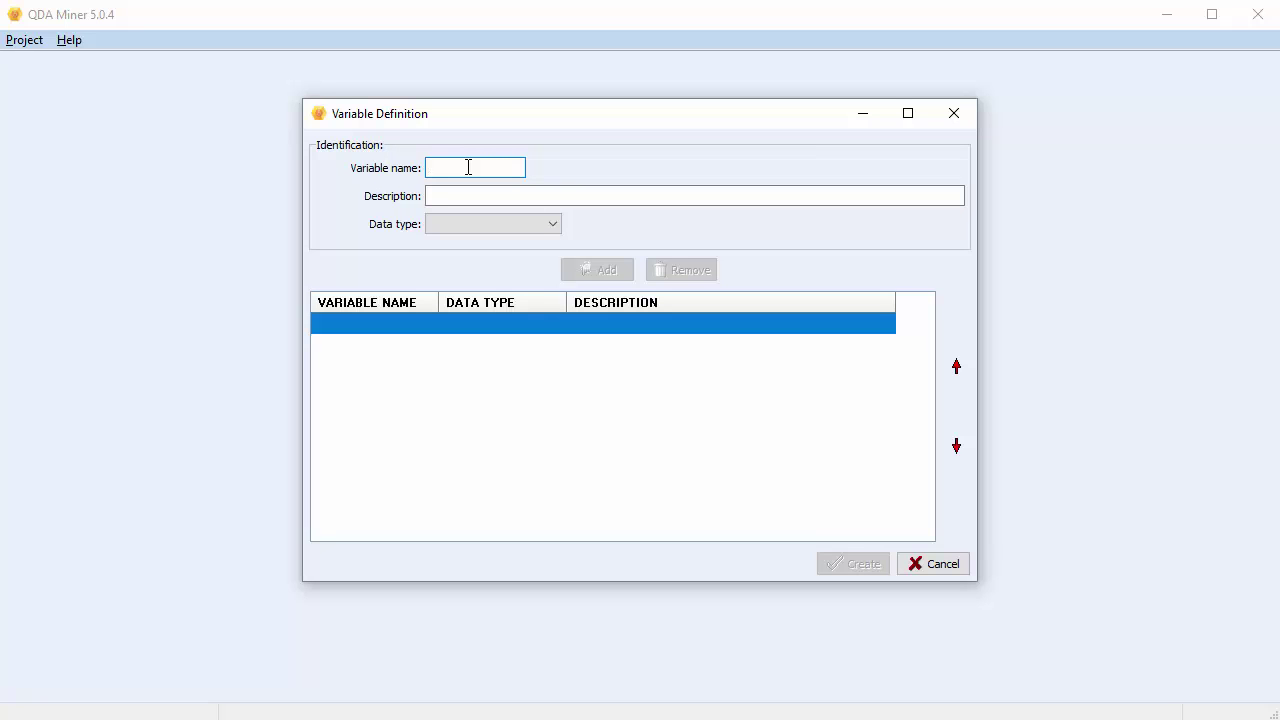
pyautogui.write('NAME')
pyautogui.click(472, 197)
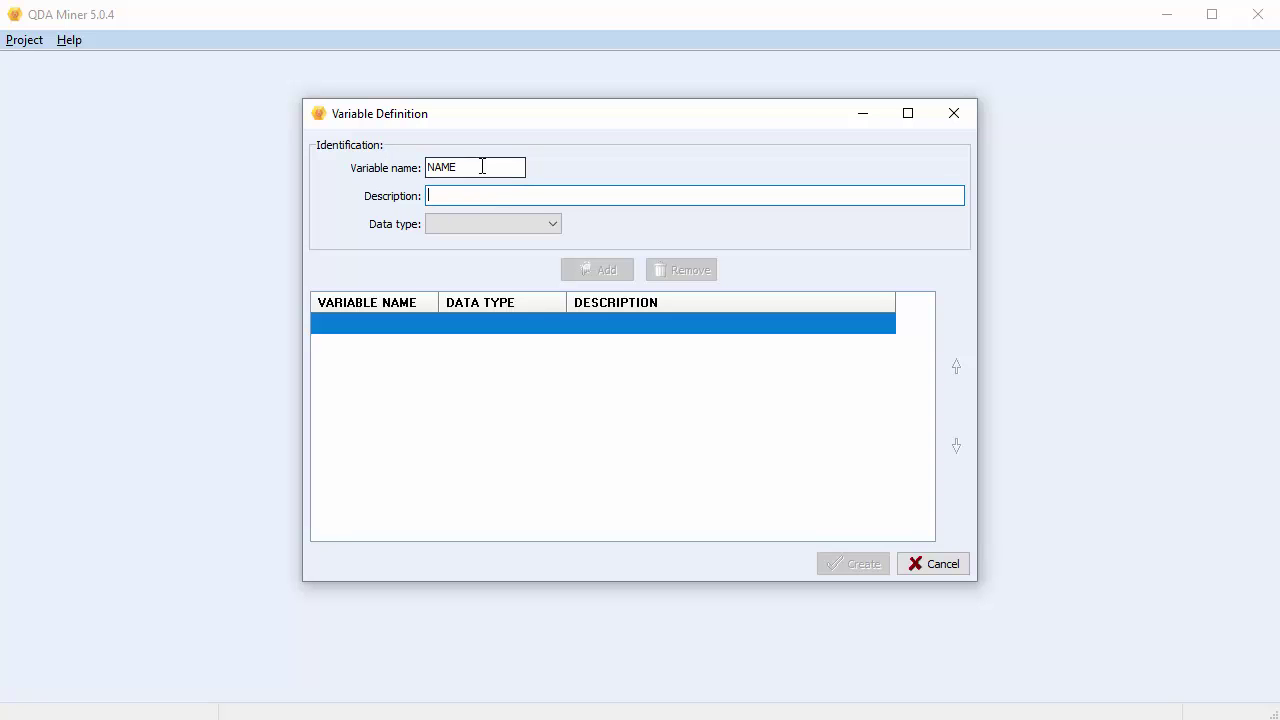
pyautogui.write('Name of Student')
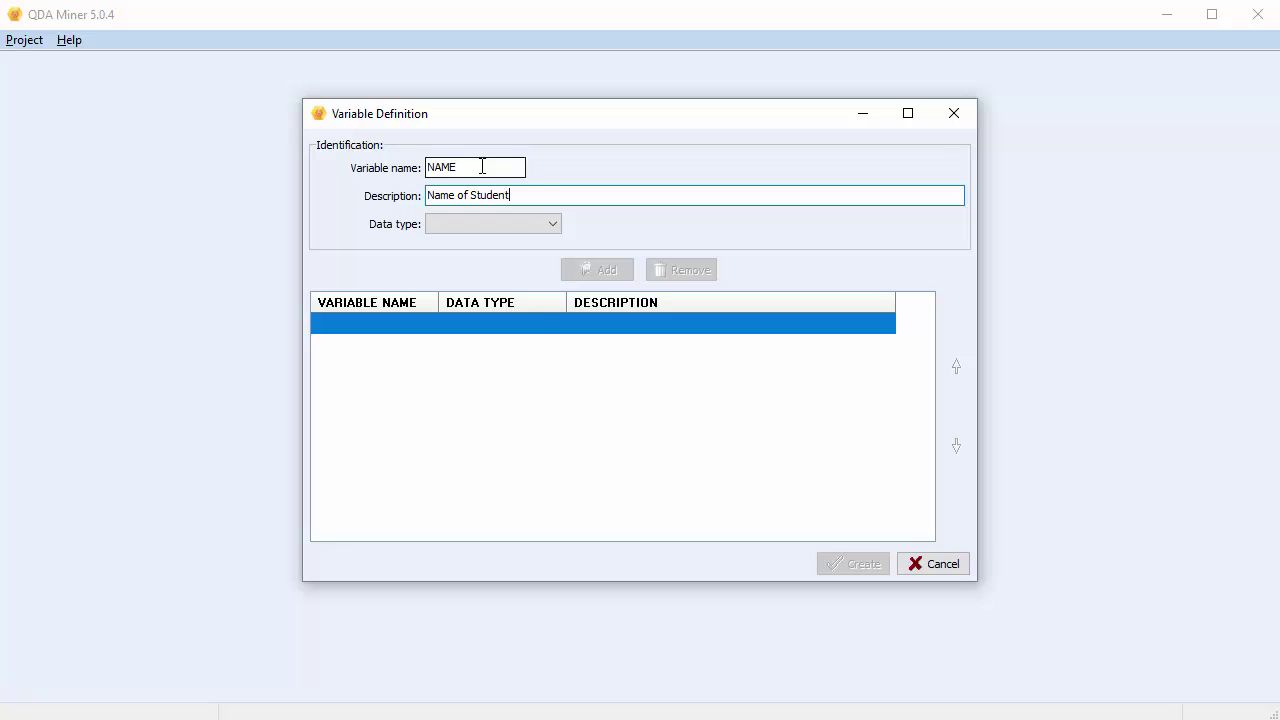
pyautogui.click(551, 224)
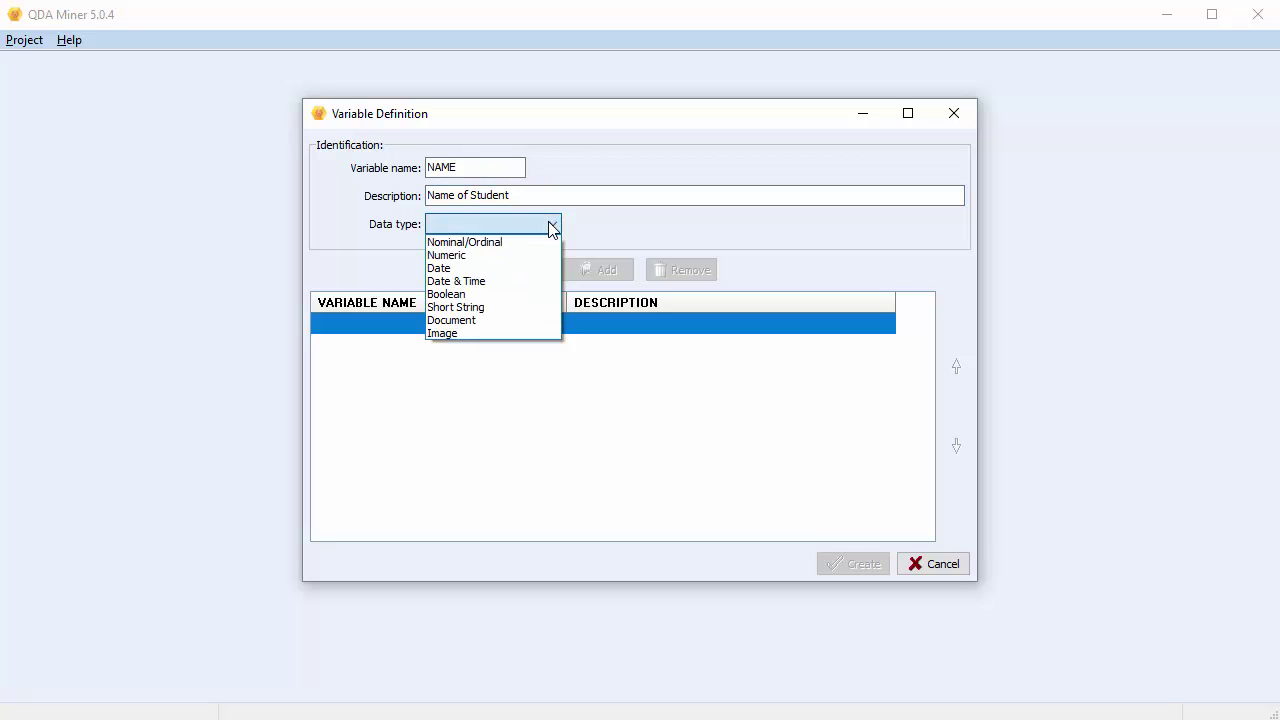
pyautogui.click(511, 309)
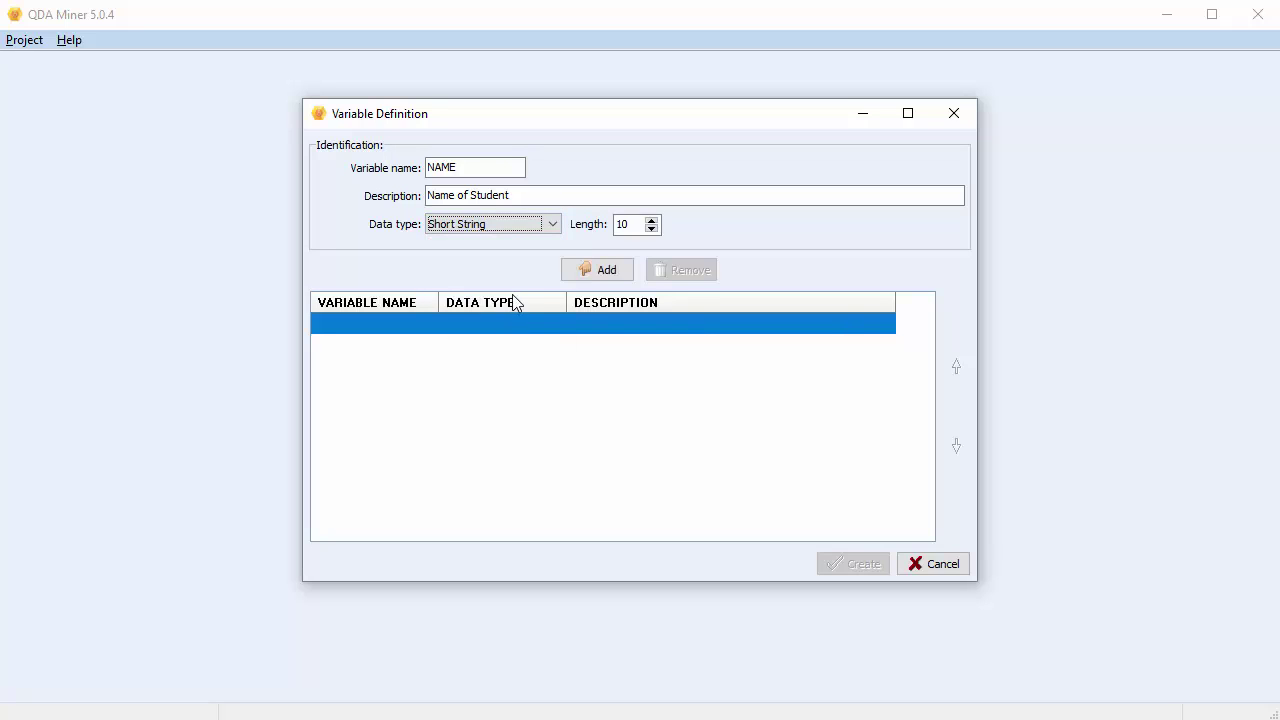
pyautogui.moveTo(633, 226); pyautogui.dragTo(613, 224)
pyautogui.write('25')
pyautogui.click(651, 230)
pyautogui.click(651, 221)
pyautogui.click(652, 230)
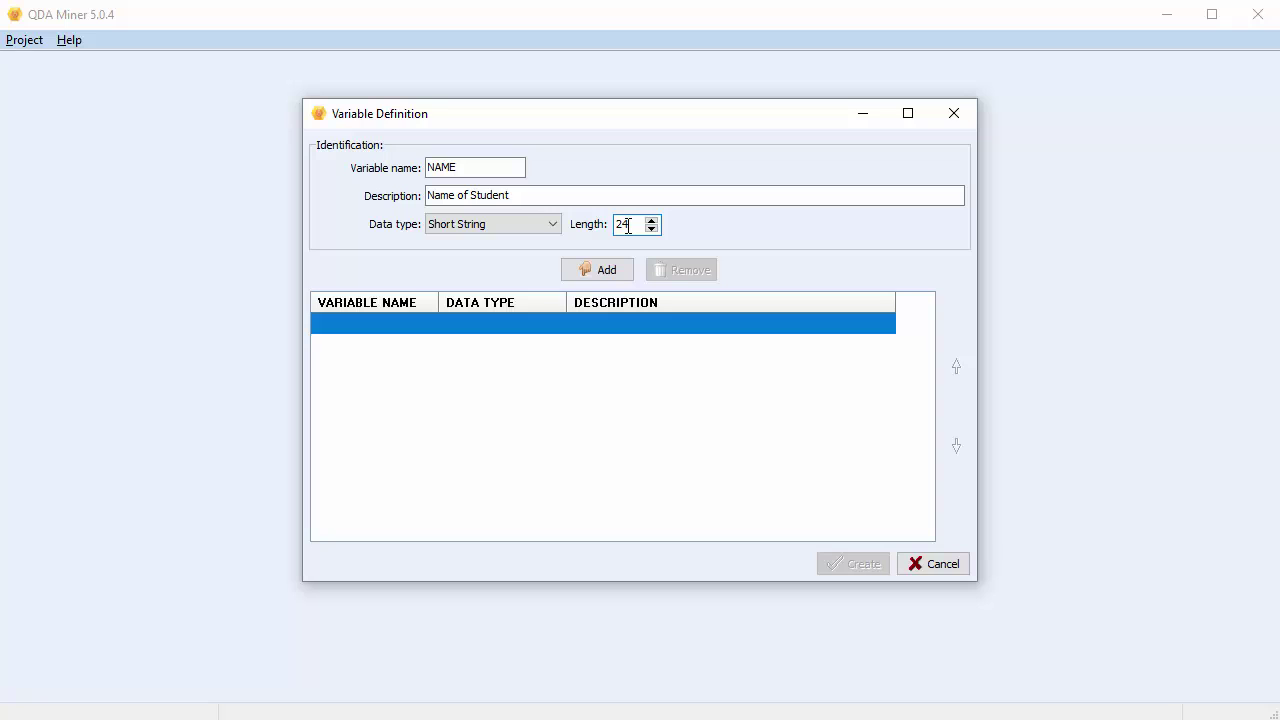
pyautogui.click(610, 278)
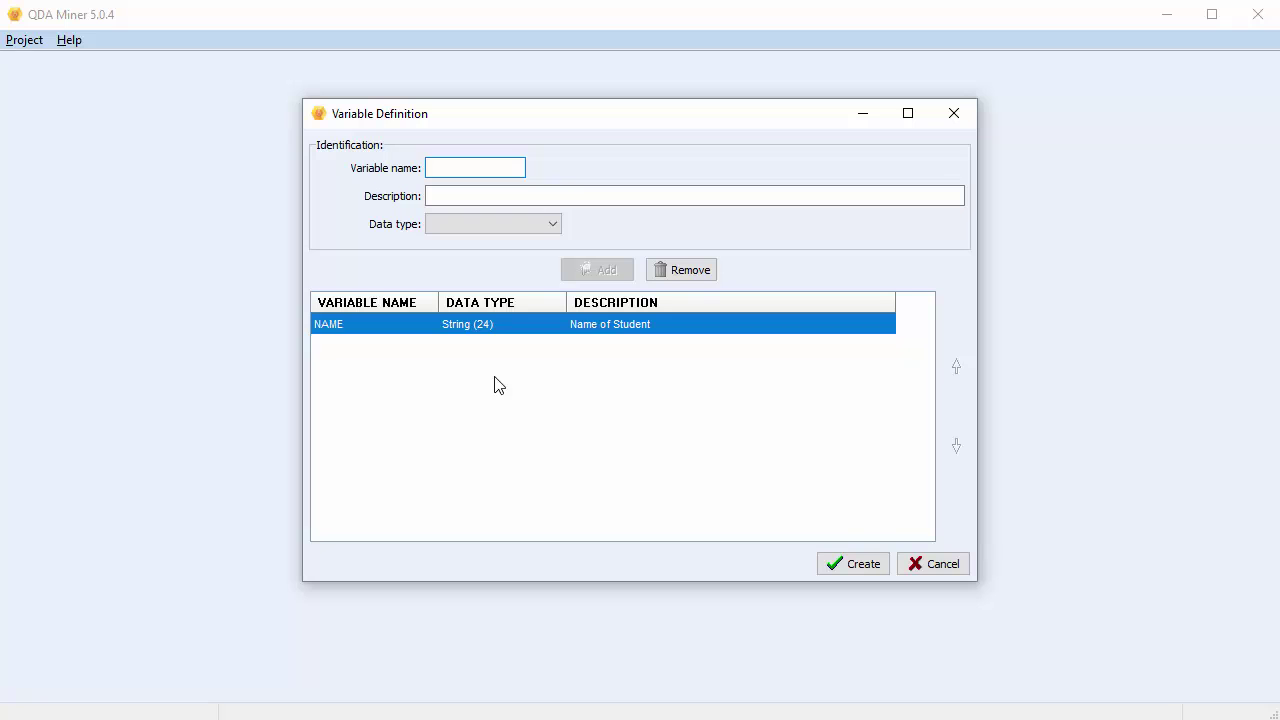
# - Add variable AGE, 'Age of Student', as a Numeric Integer
pyautogui.write('AGE')
pyautogui.click(490, 192)
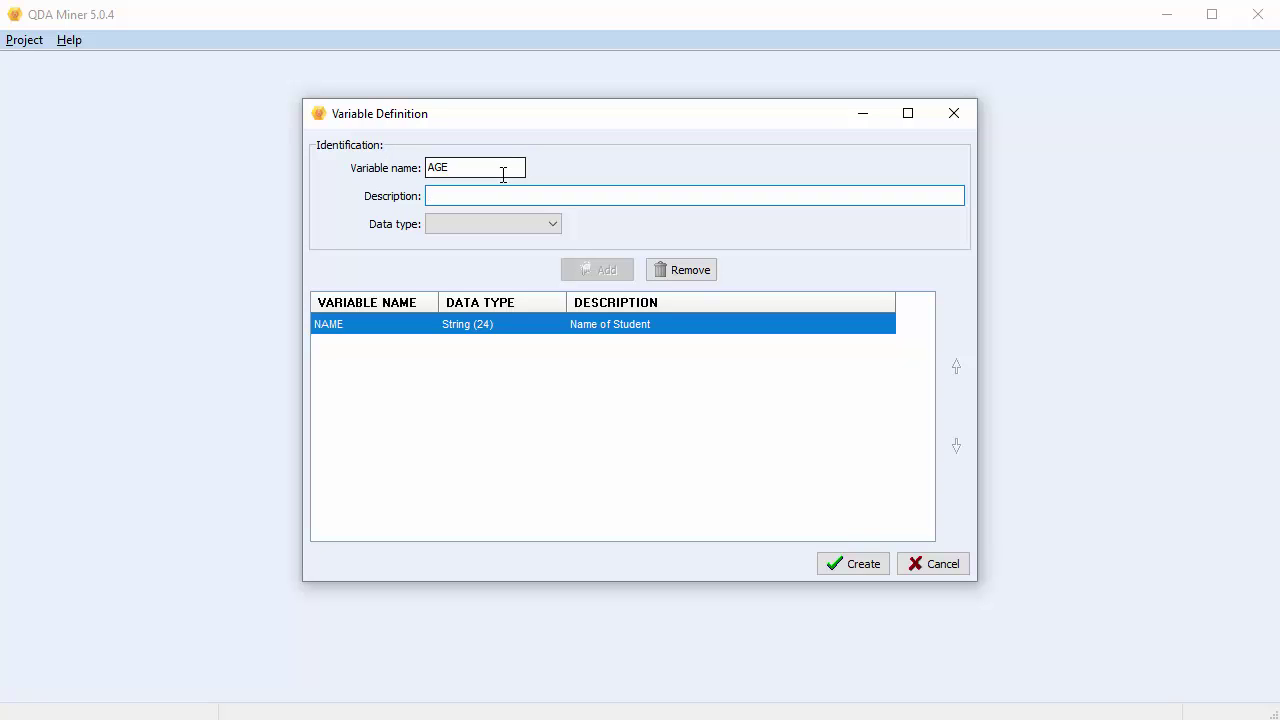
pyautogui.write('Age of Student')
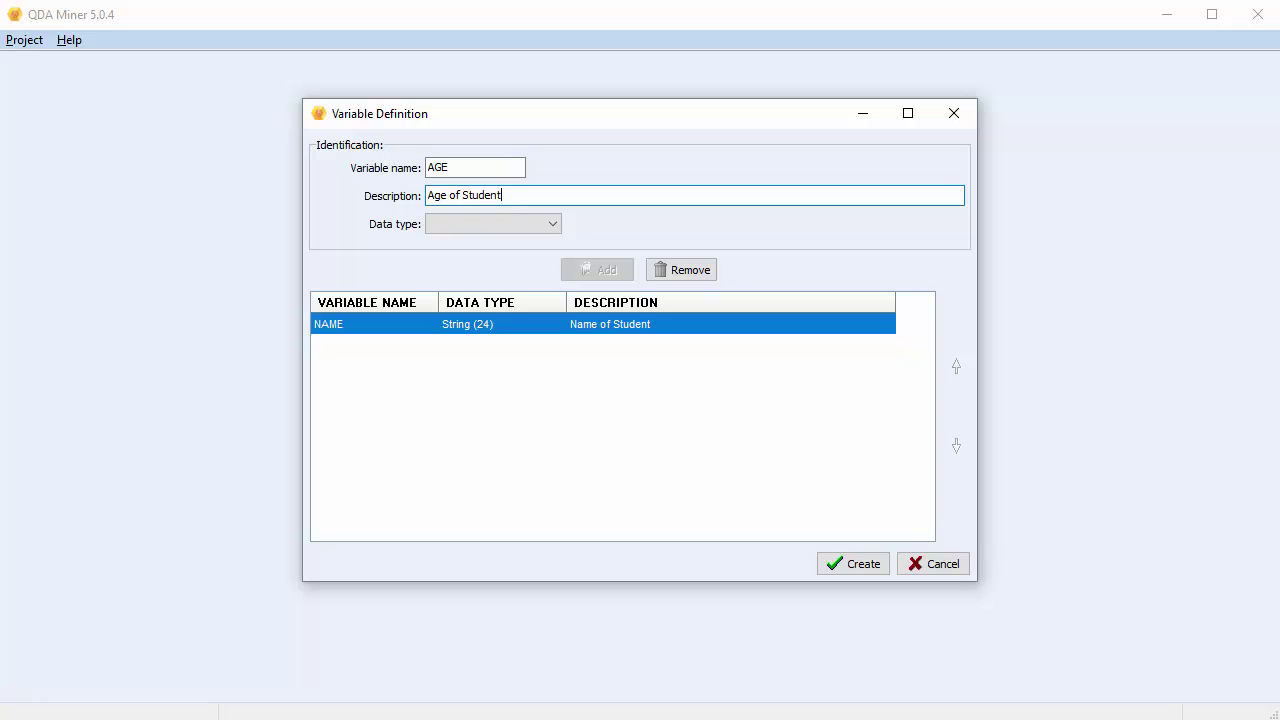
pyautogui.click(552, 225)
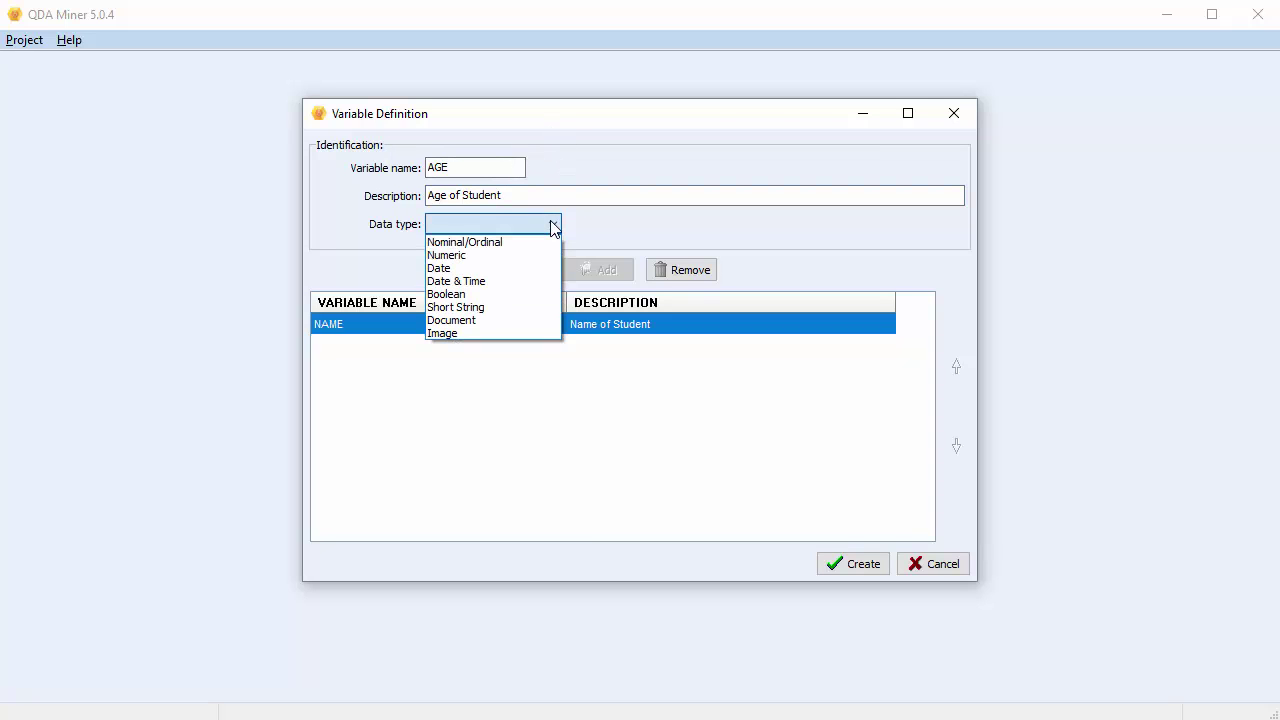
pyautogui.click(524, 256)
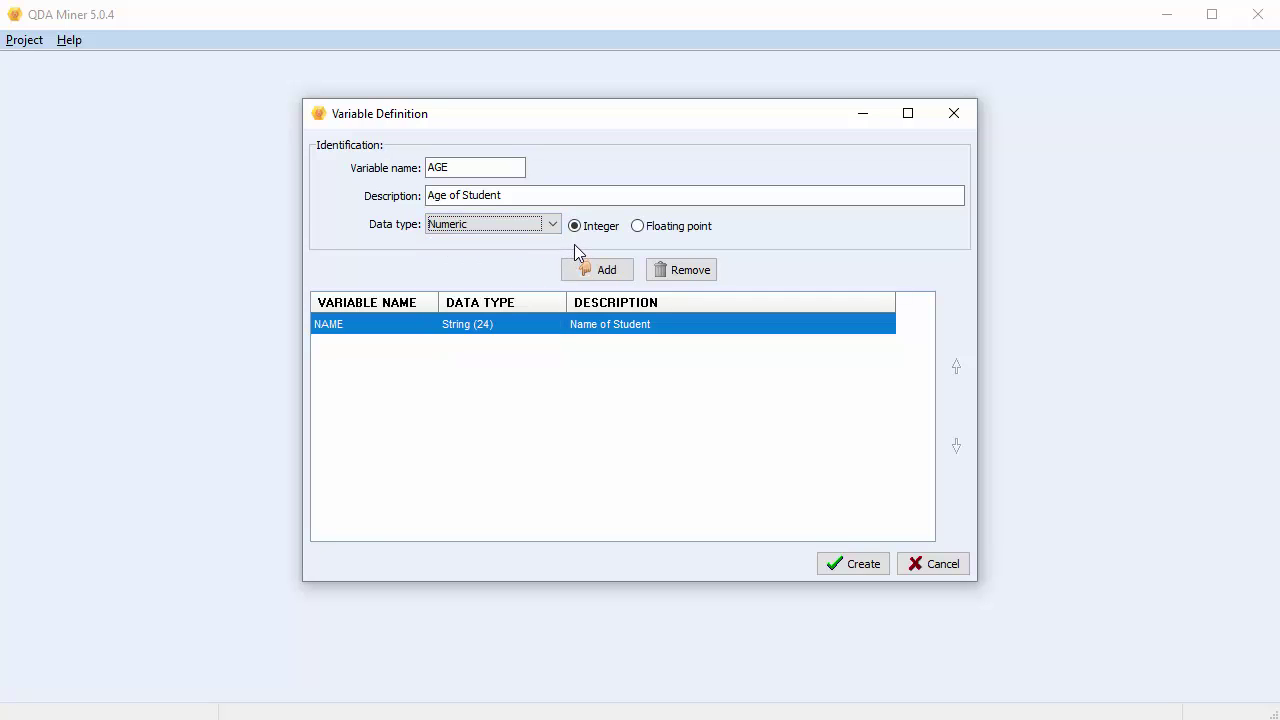
pyautogui.click(640, 227)
pyautogui.click(574, 226)
pyautogui.click(614, 272)
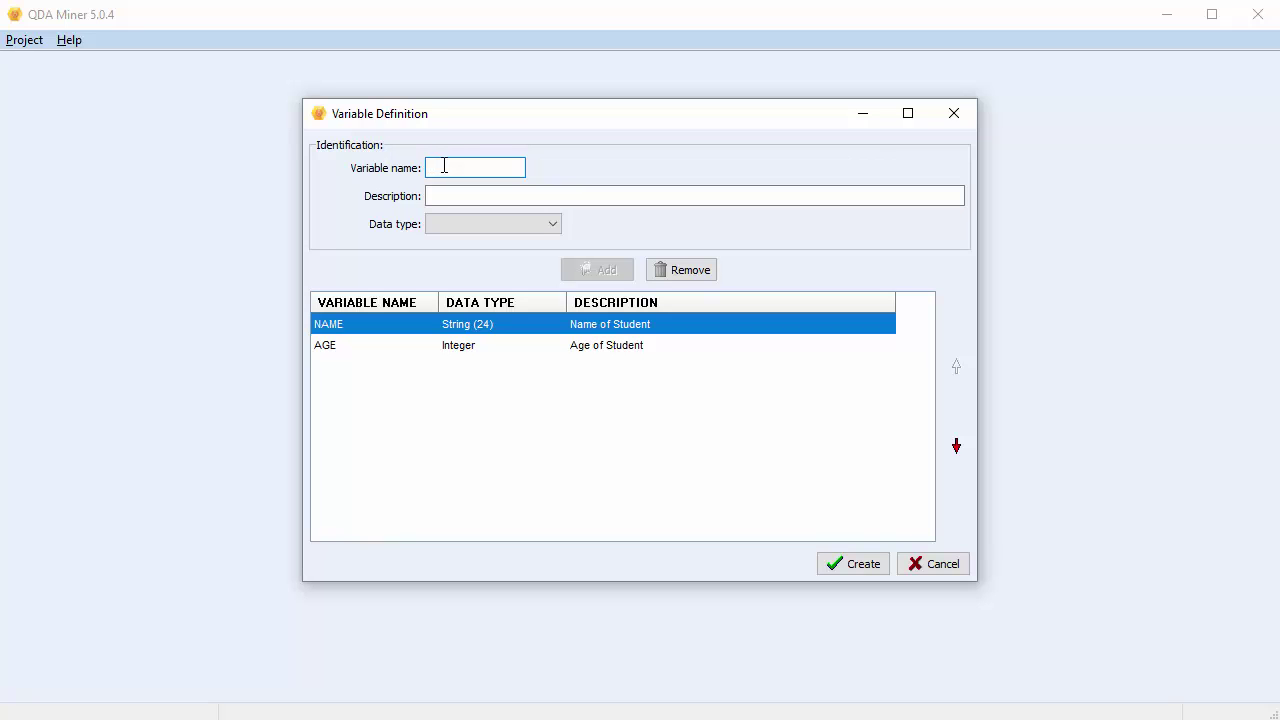
# - Enter SCHOOL, 'School that Child Attends', set it to Nominal/Ordinal, and open its Values editor
pyautogui.write('SCHOOL')
pyautogui.click(460, 195)
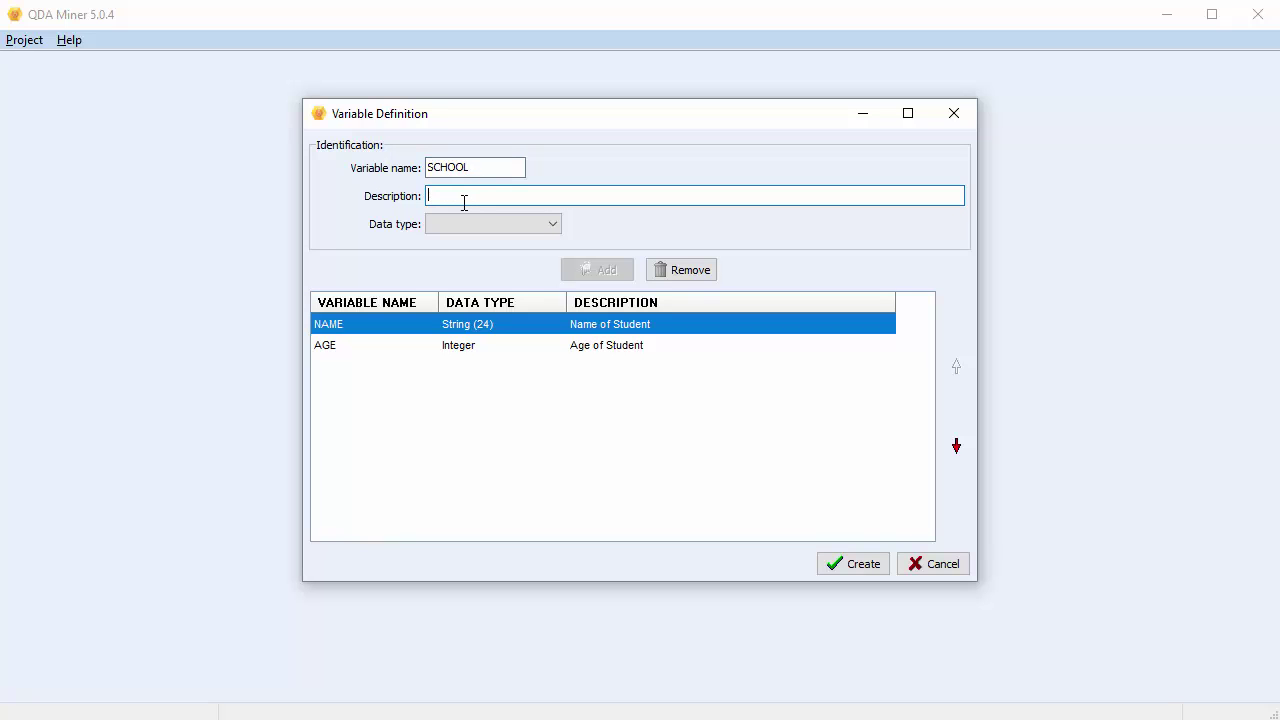
pyautogui.write('School that Child Attends')
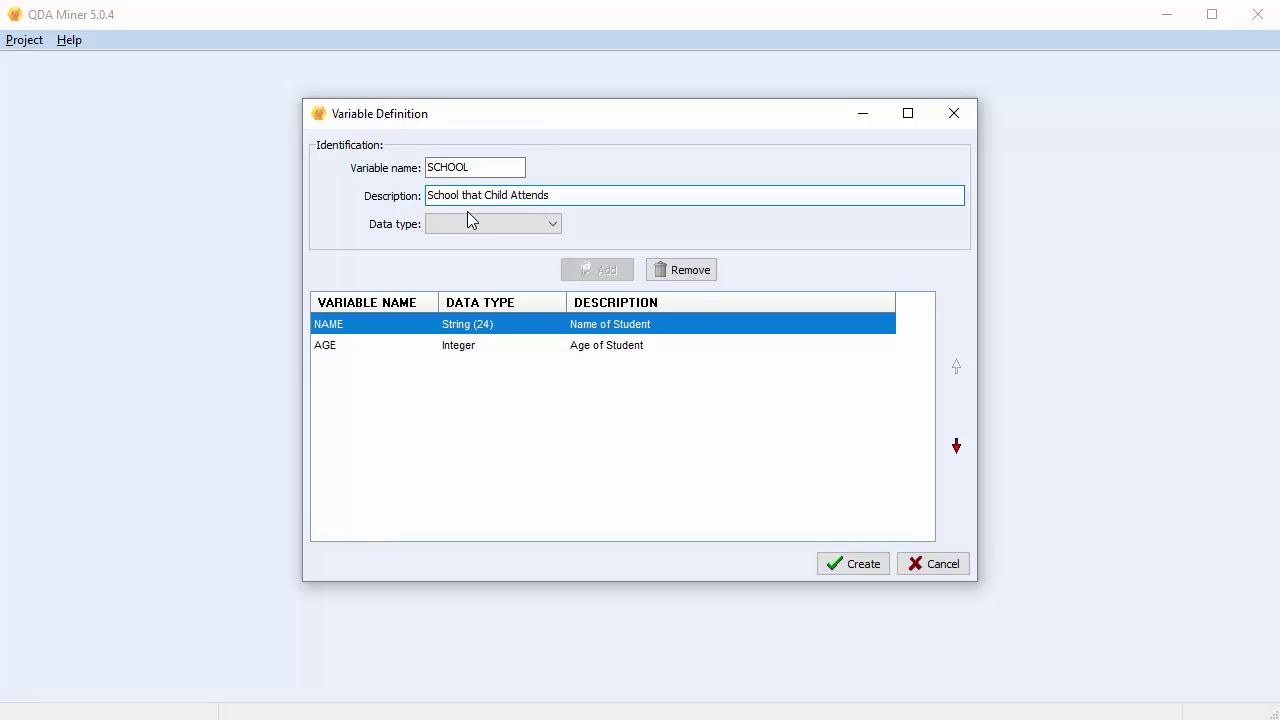
pyautogui.click(553, 225)
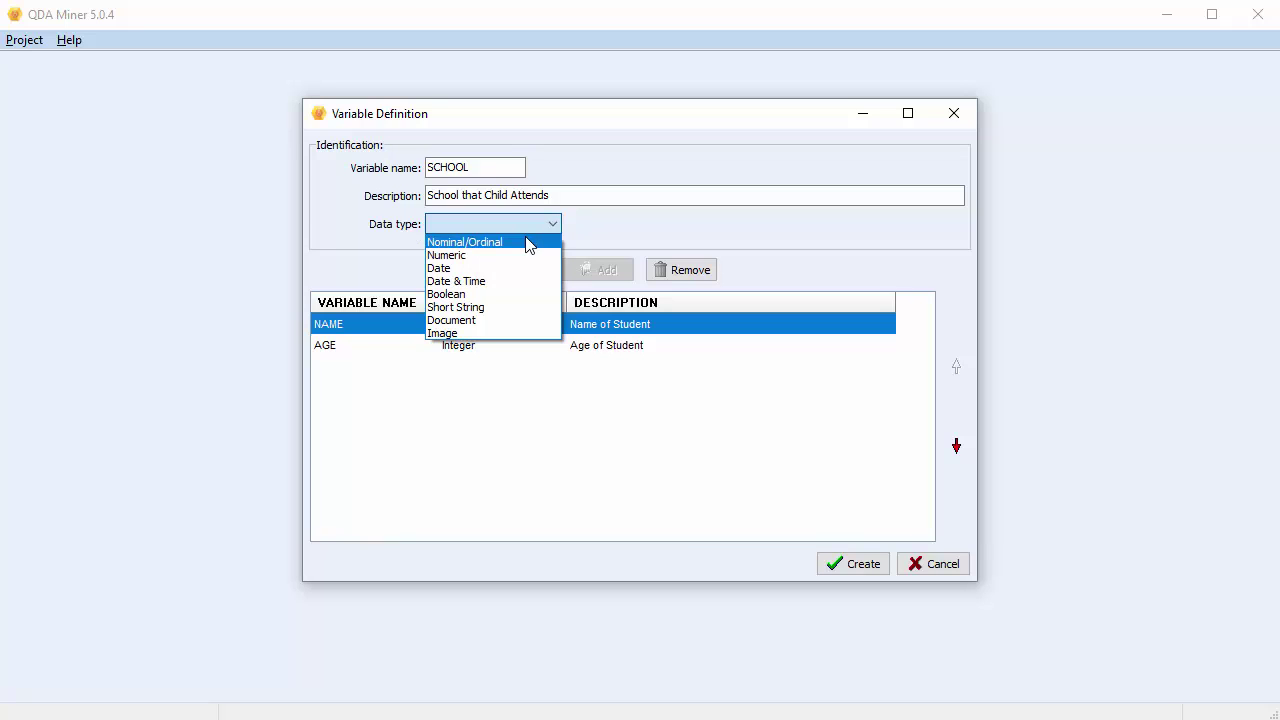
pyautogui.click(529, 243)
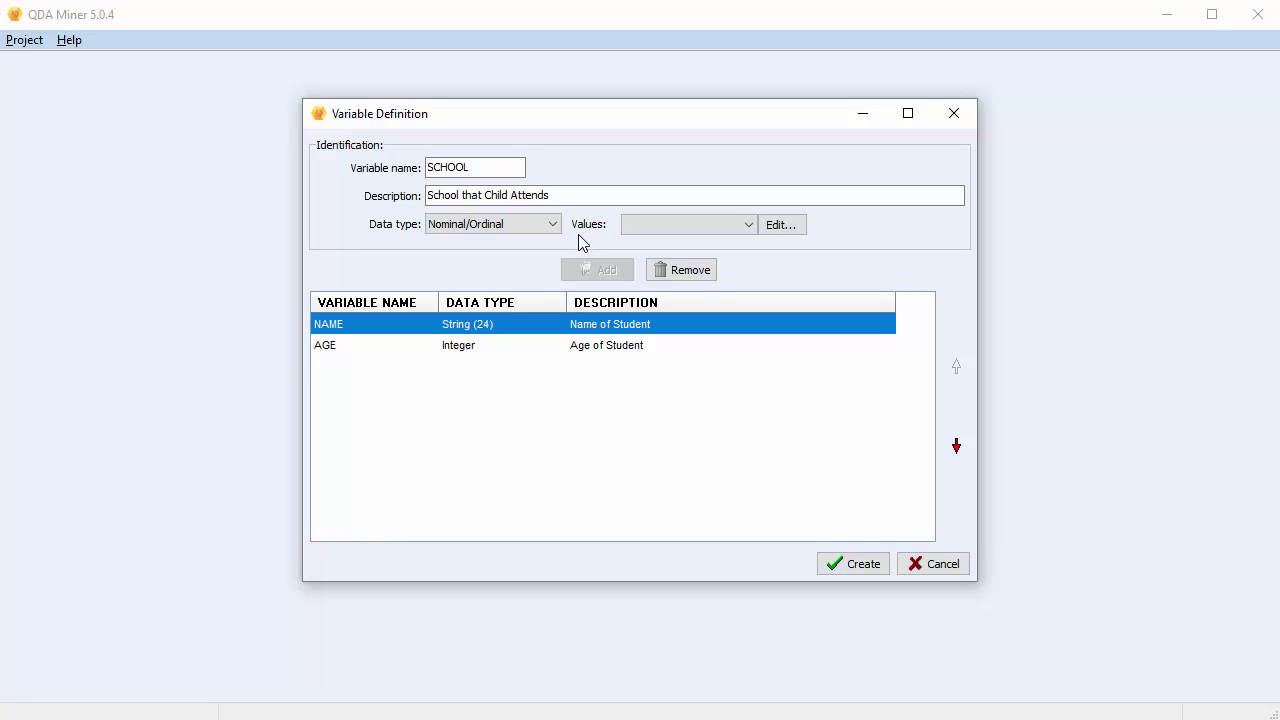
pyautogui.click(790, 231)
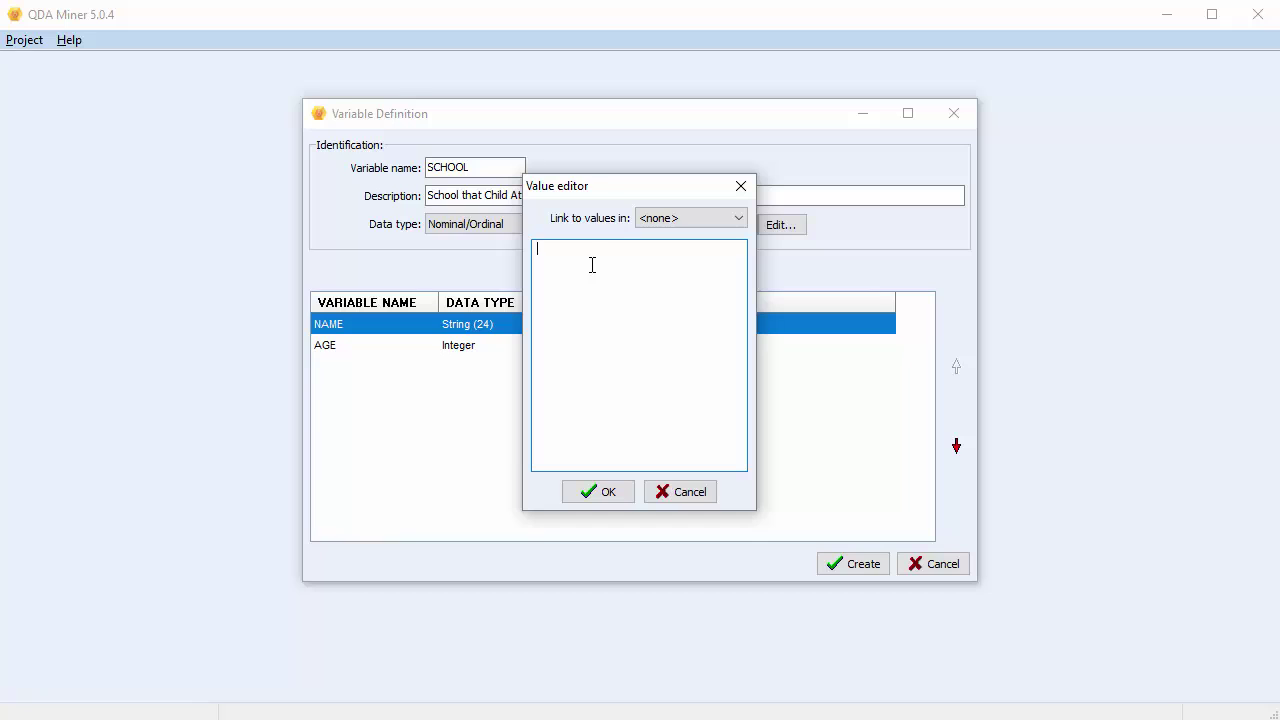
# - Give SCHOOL the values Delton, Eastwood and Eastglen and add it to the list
pyautogui.write('Delton ')
pyautogui.write('Eastwood ')
pyautogui.write('Eastglen')
pyautogui.click(606, 500)
pyautogui.click(594, 272)
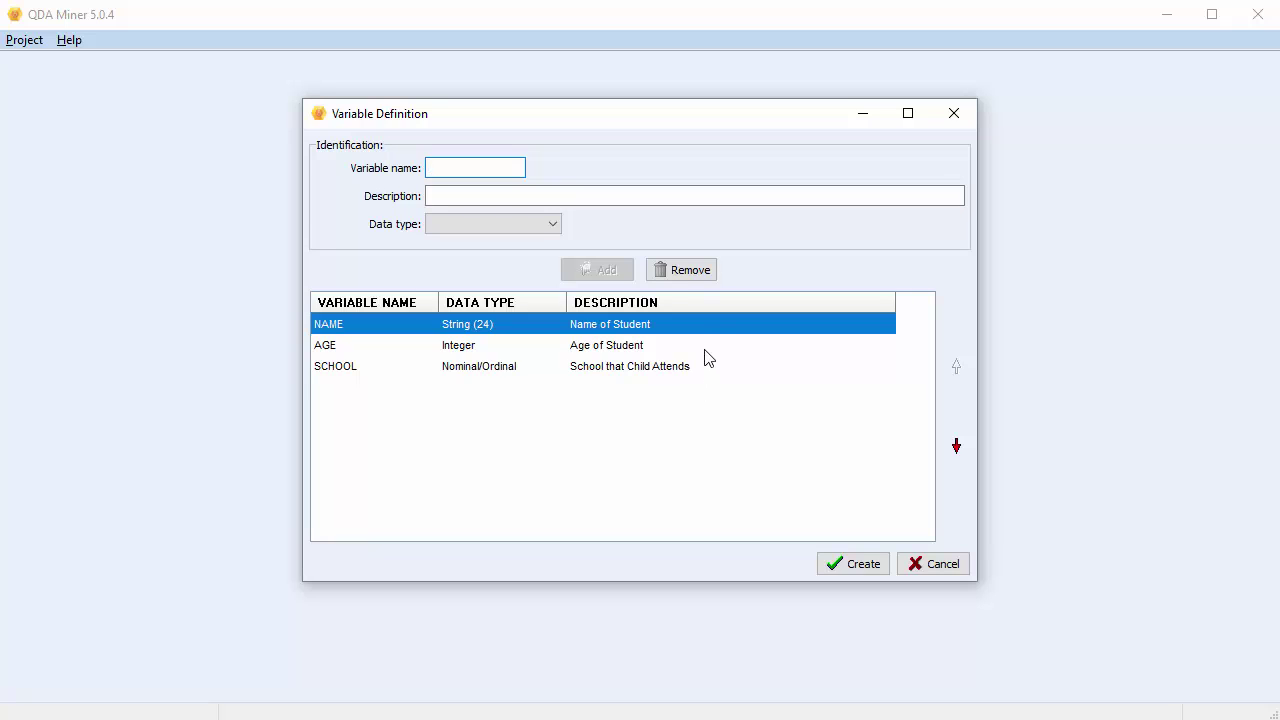
# - Add variable INTERVIEW, 'Interview with Child', with the Document data type
pyautogui.write('INTERVIEW')
pyautogui.click(451, 195)
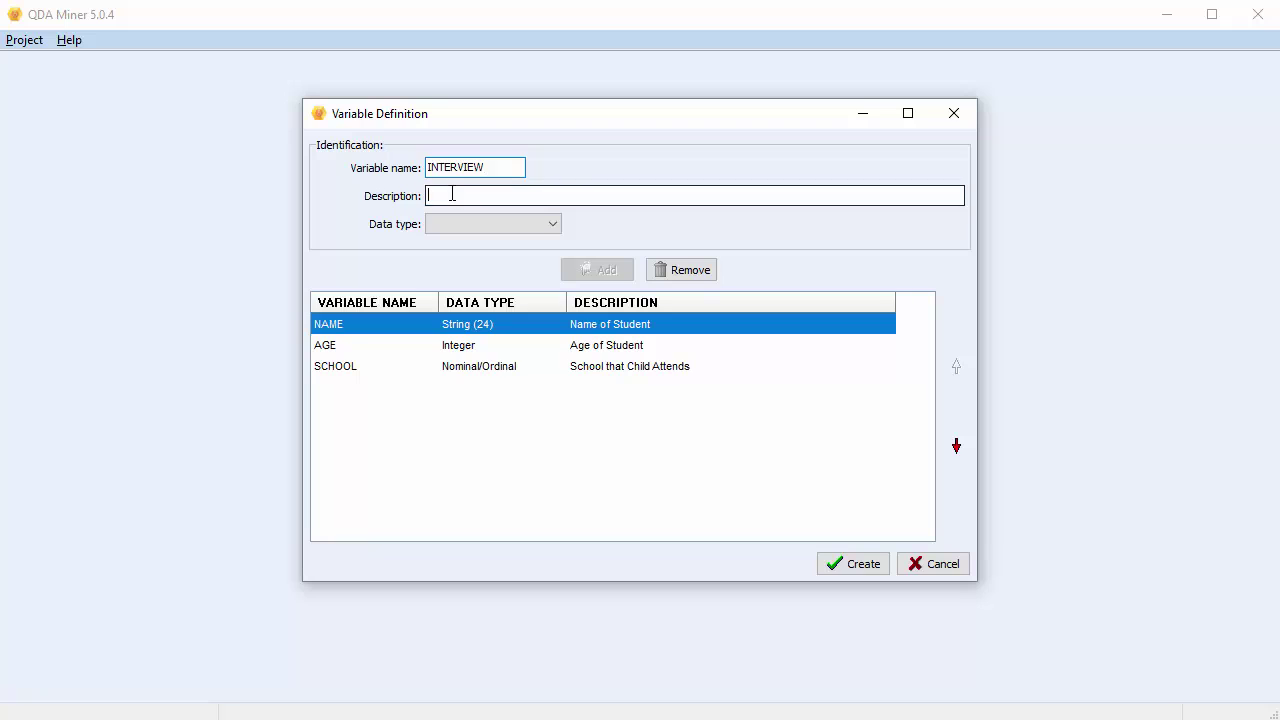
pyautogui.write('Intervi')
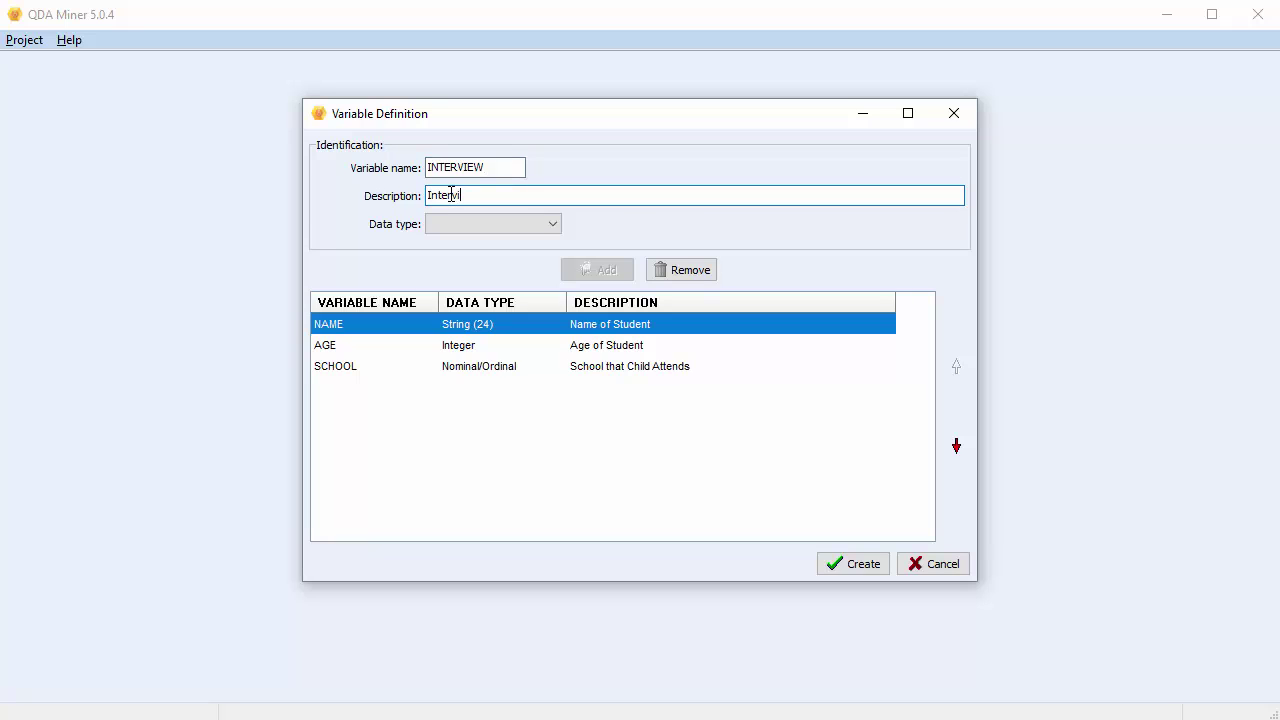
pyautogui.write('ew with Child')
pyautogui.click(555, 226)
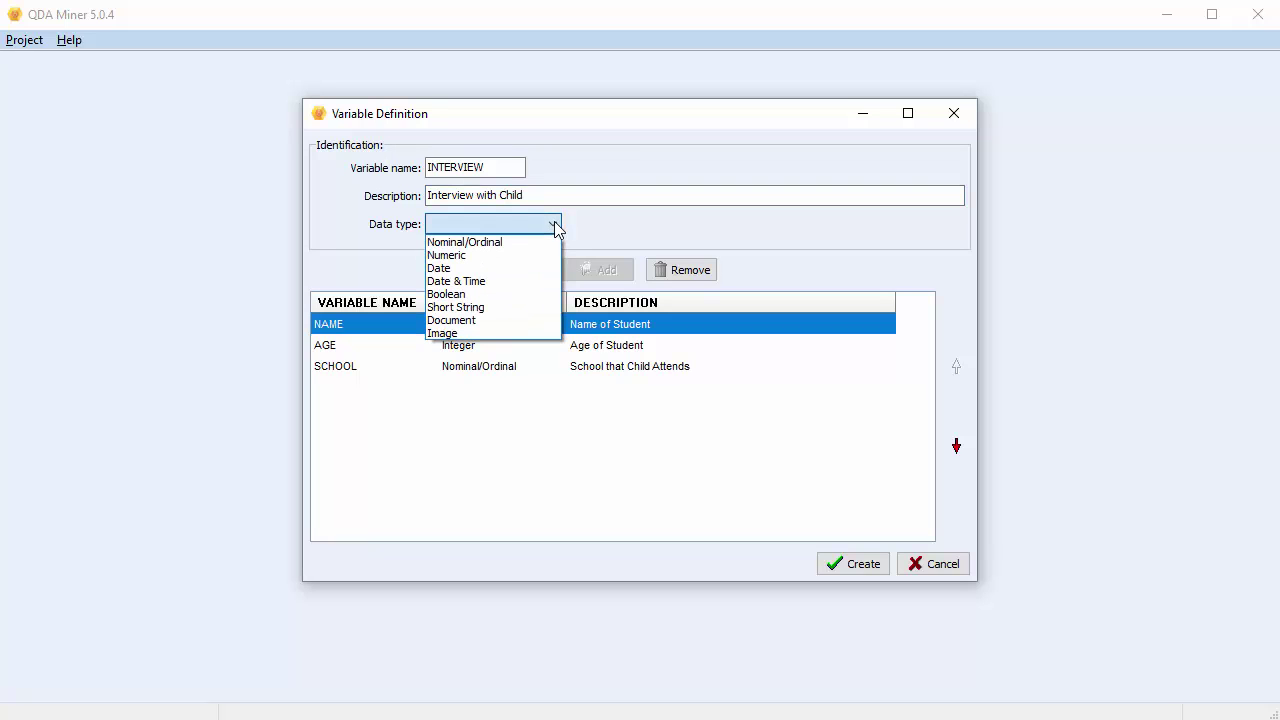
pyautogui.click(503, 321)
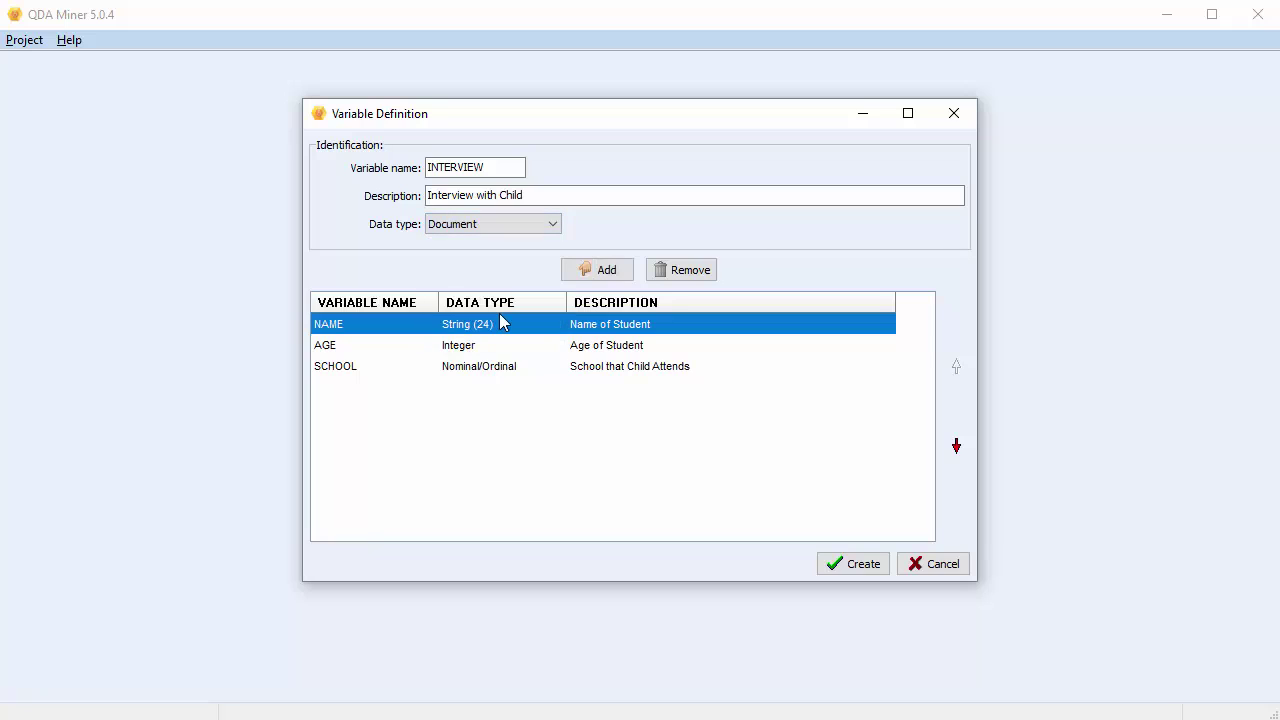
pyautogui.click(587, 273)
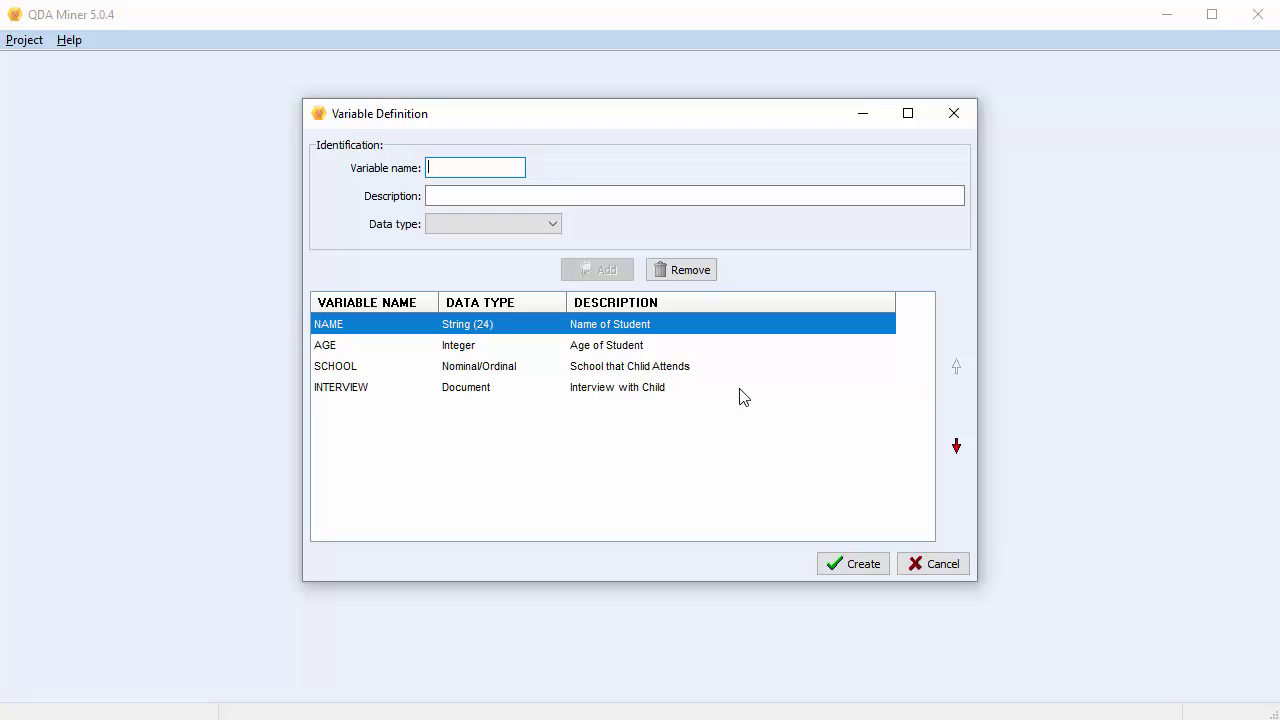
# - Leave NAME first in the variable order and create the four-variable project
pyautogui.click(957, 447)
pyautogui.click(957, 447)
pyautogui.click(957, 367)
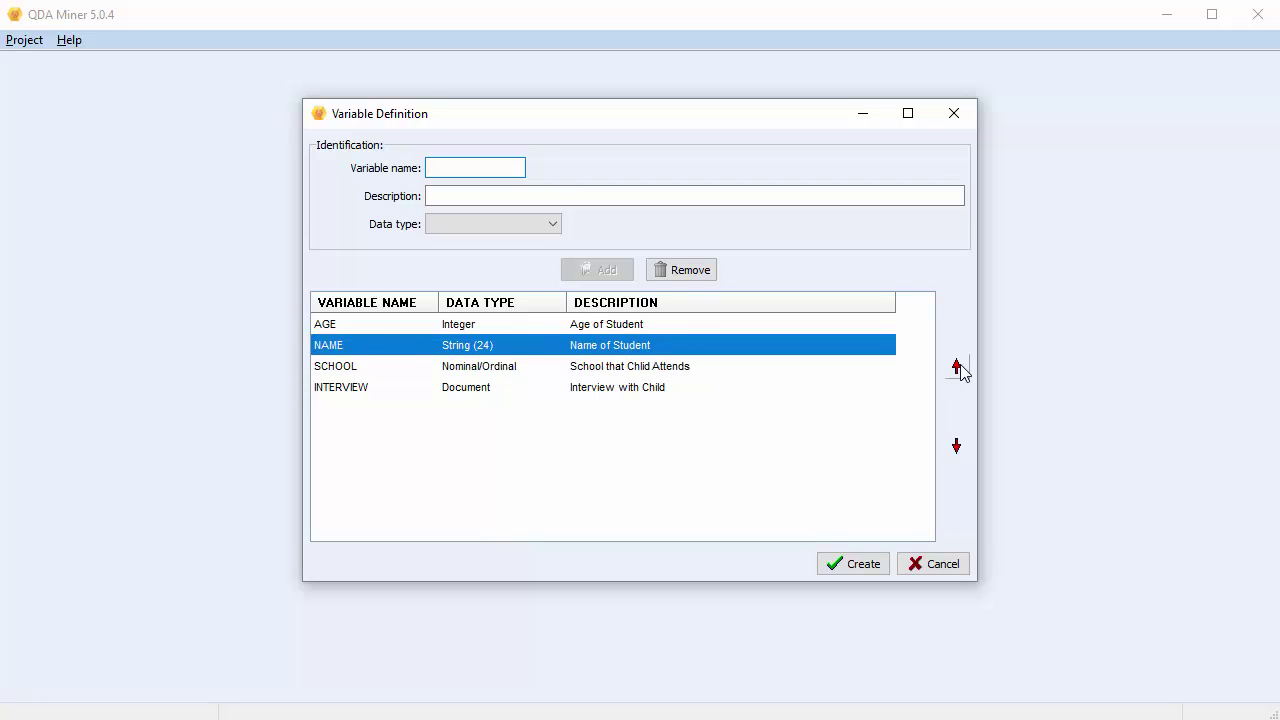
pyautogui.click(957, 367)
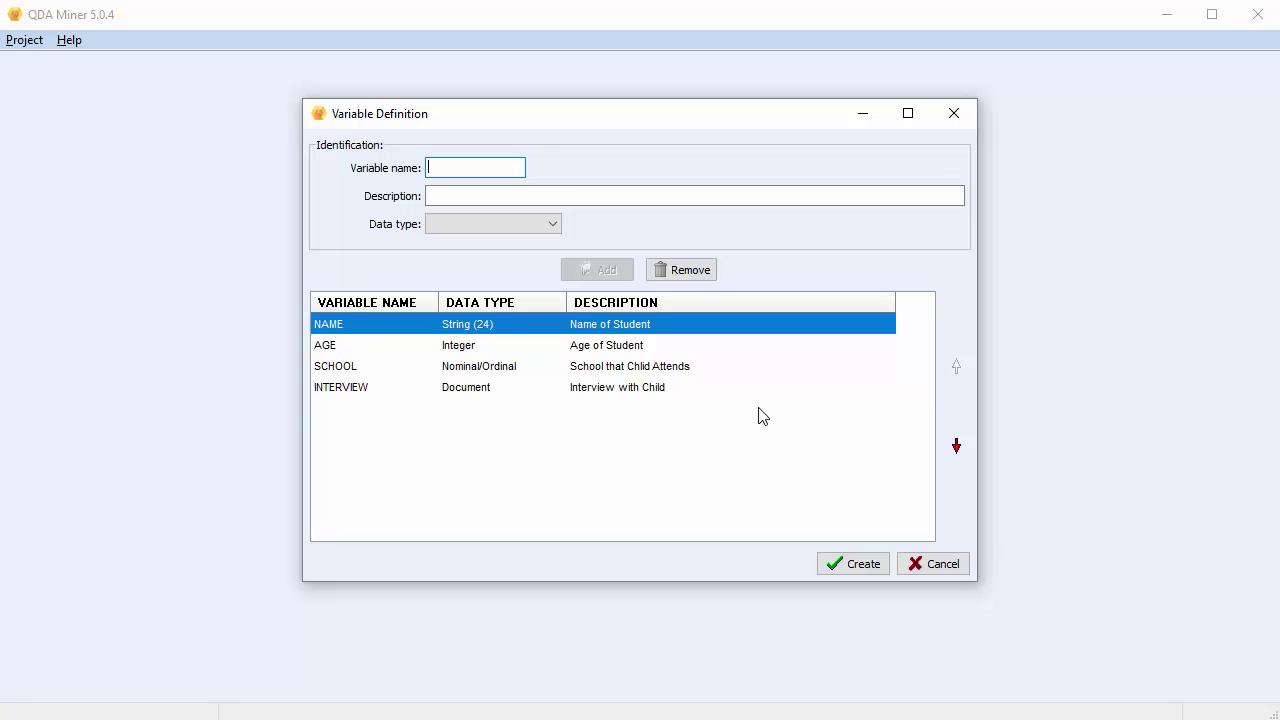
pyautogui.click(858, 567)
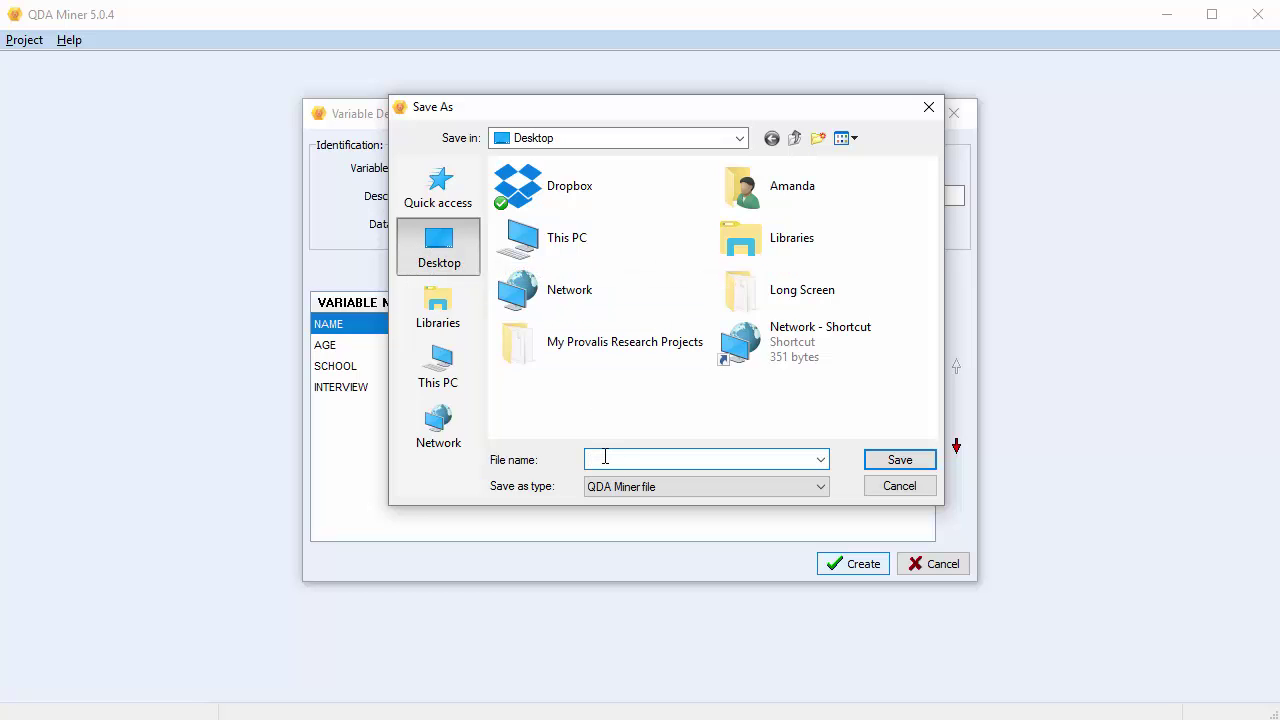
# - Save the project as 'Elementary Education' and dismiss the Variable Definition window
pyautogui.write('Elementary Education')
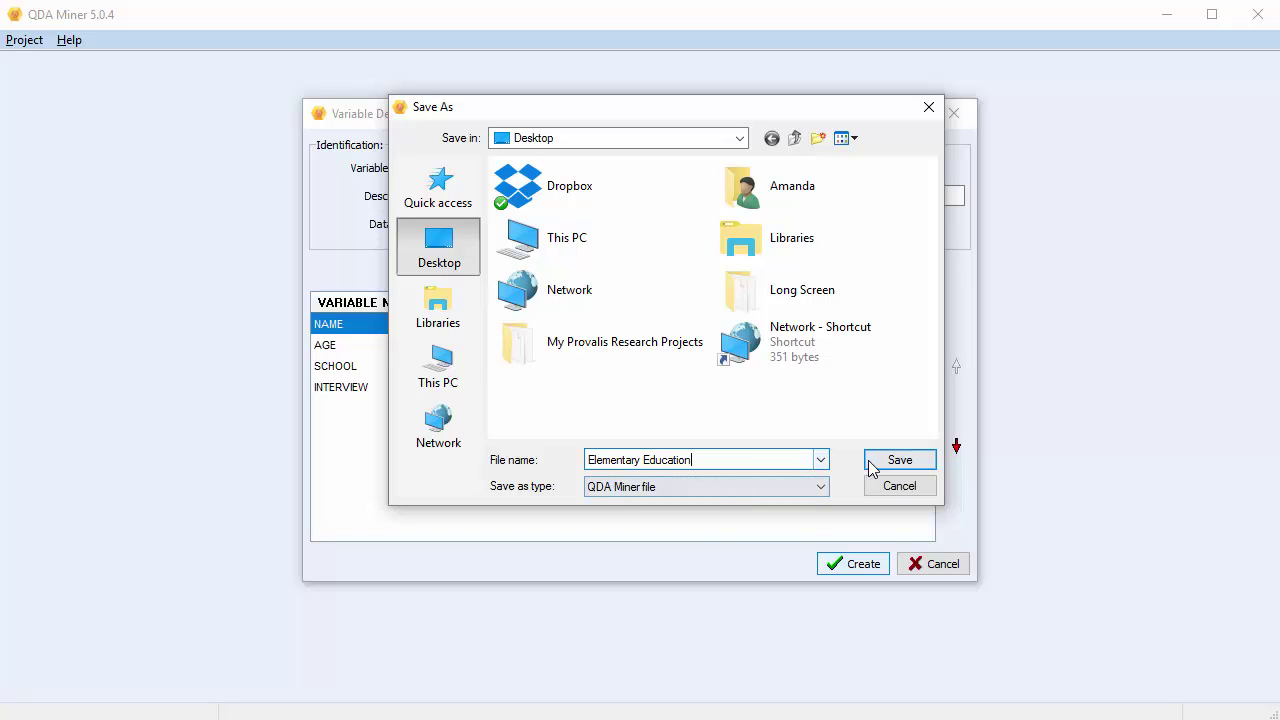
pyautogui.click(897, 460)
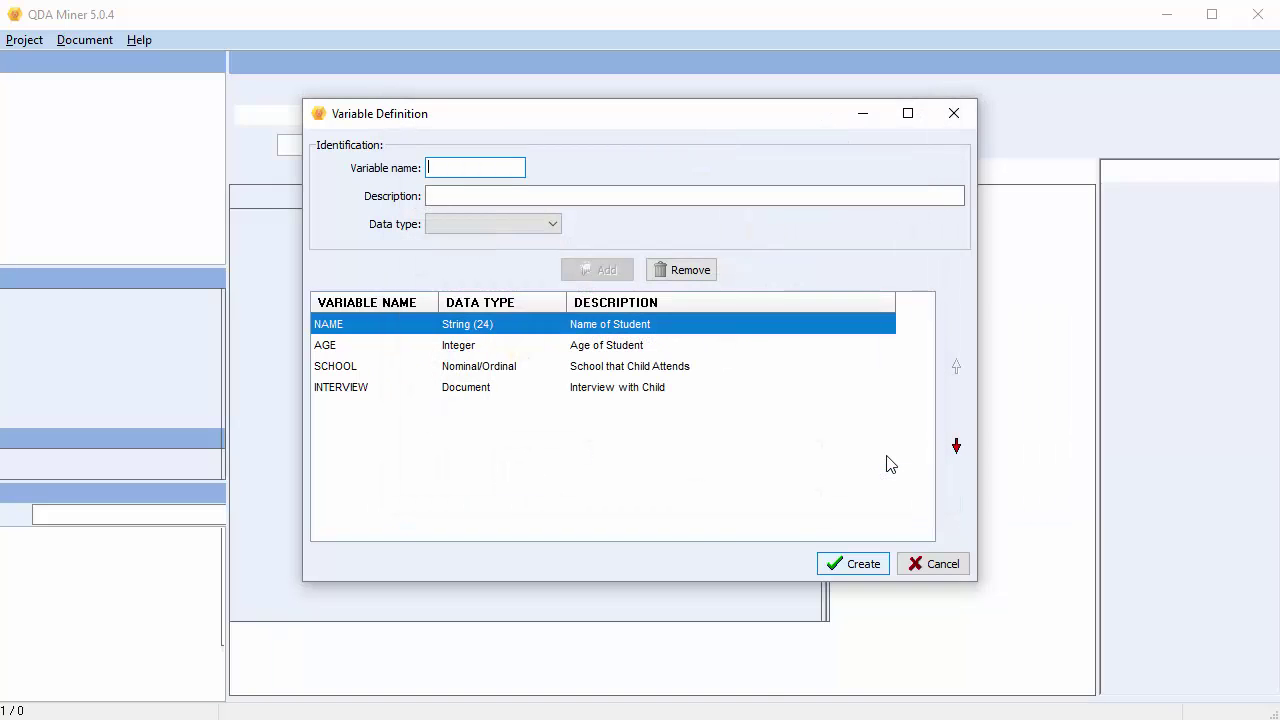
pyautogui.press('Escape')
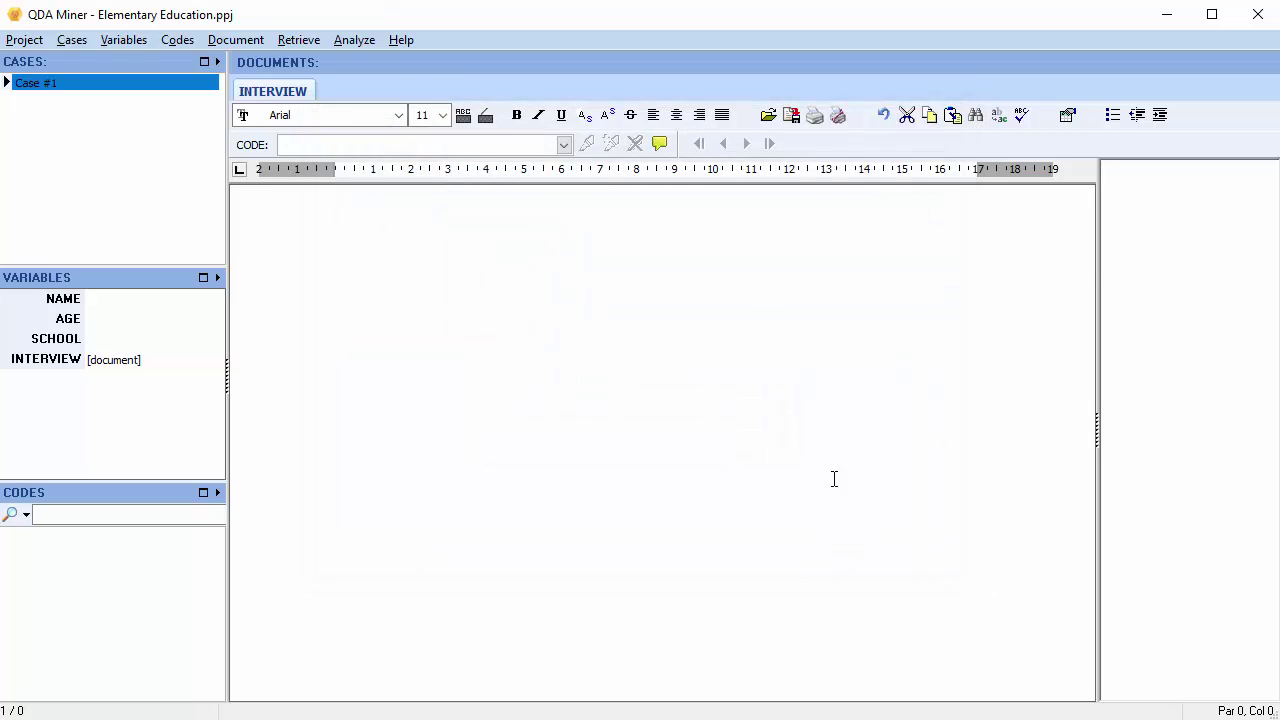